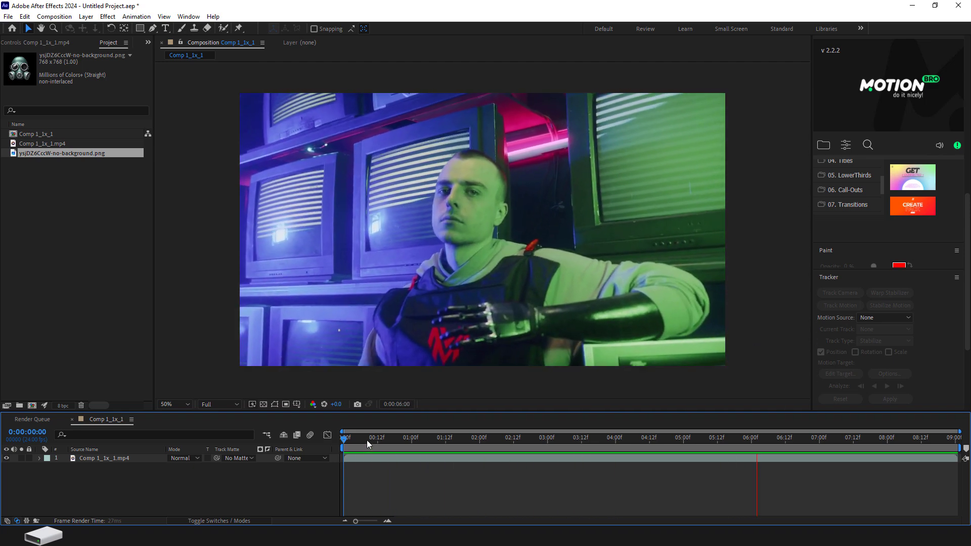
- Run Track Camera on the Comp 1_1x_1.mp4 layer and set the 3D Camera Tracker's Track Point Size to 200%
left_click(366, 439)
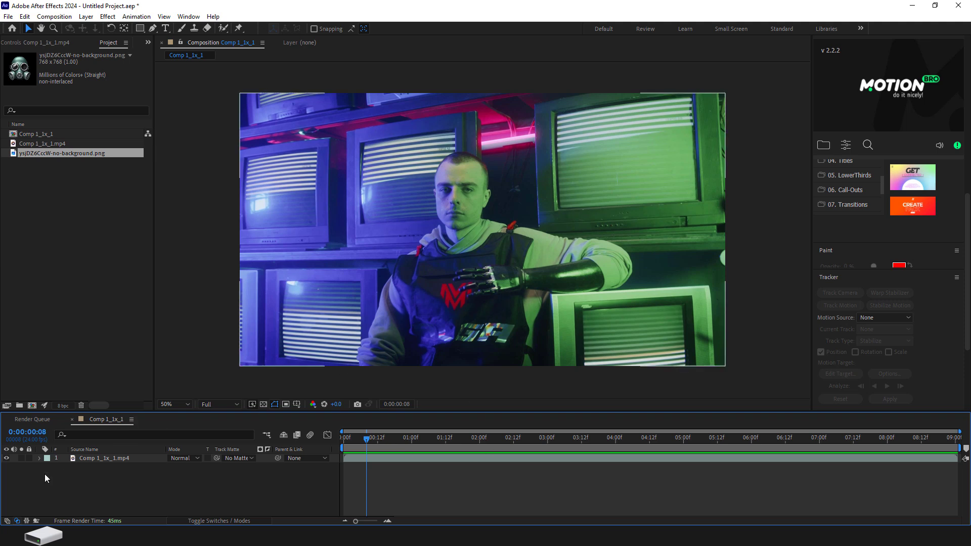
left_click(86, 460)
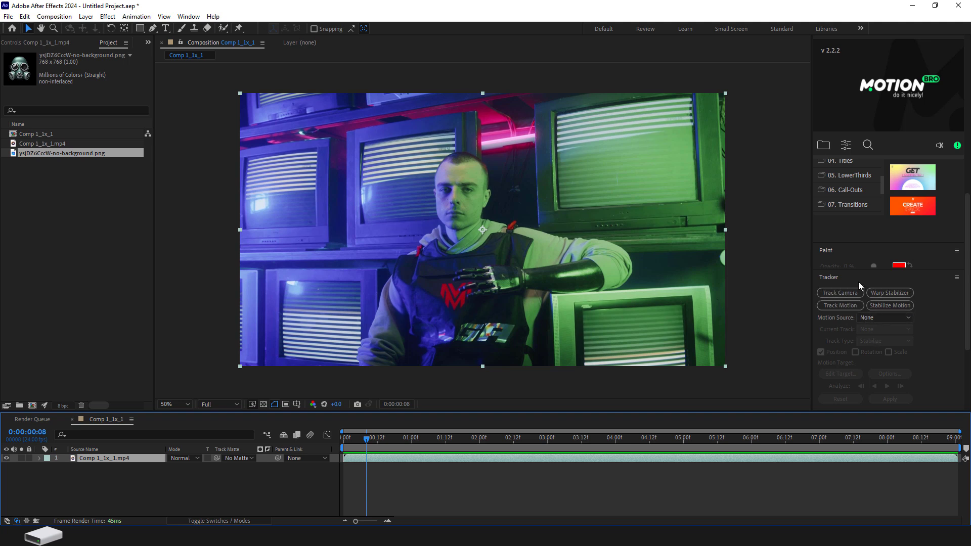
left_click(188, 17)
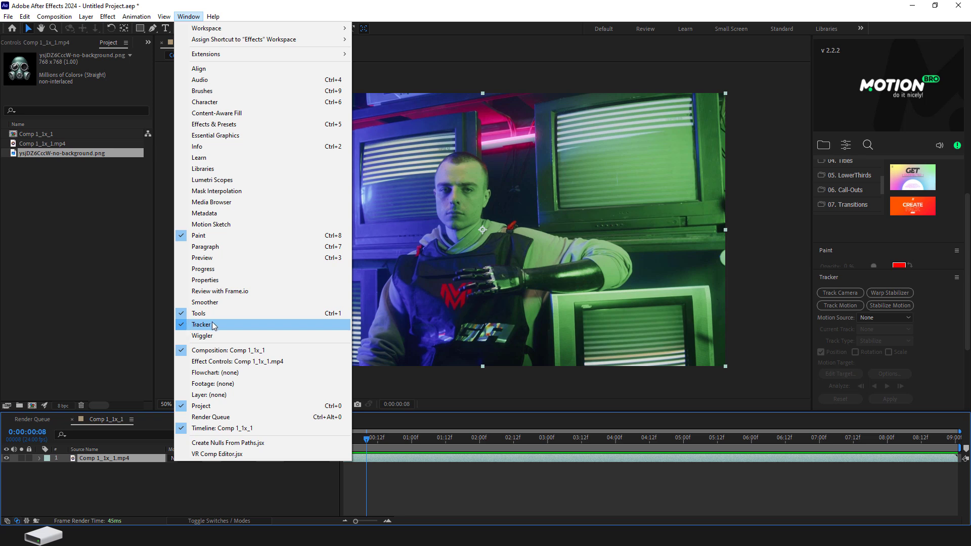
left_click(864, 278)
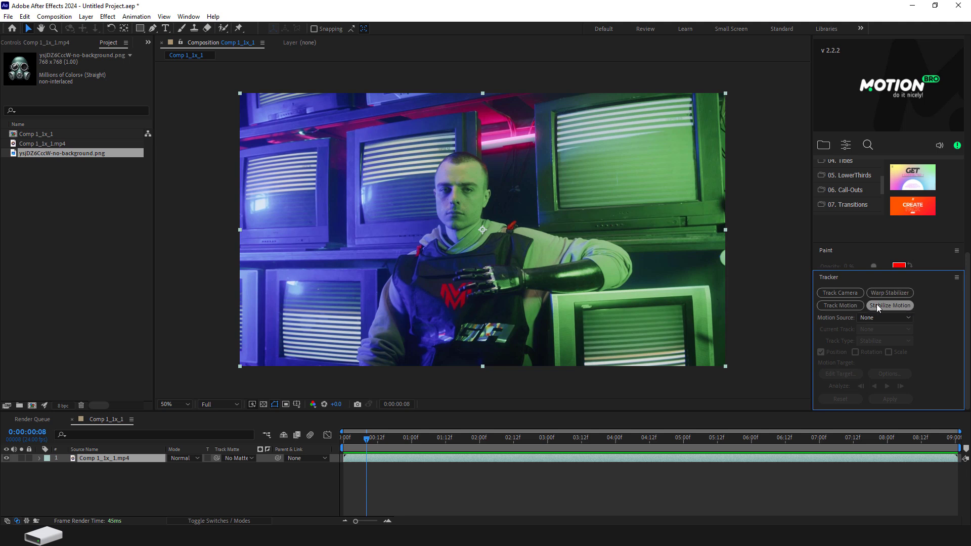
left_click(840, 293)
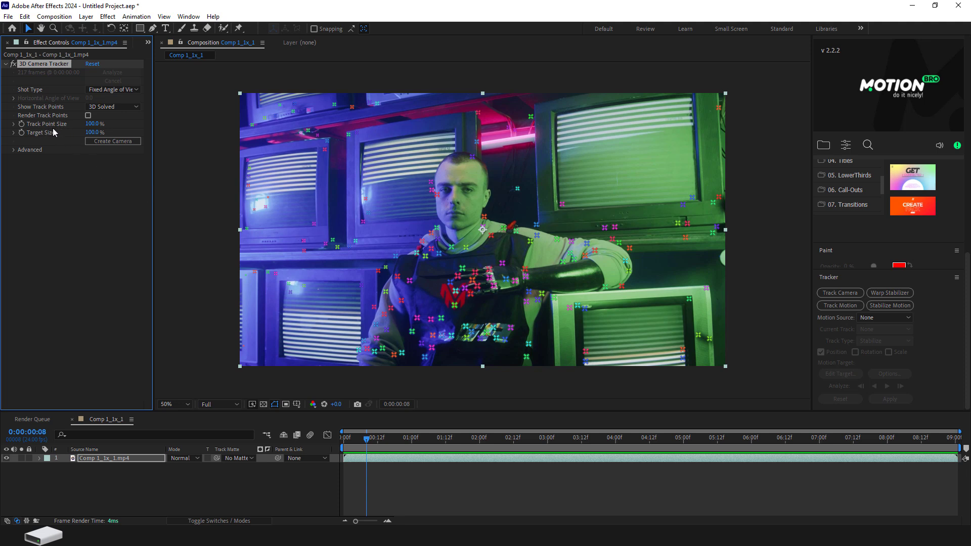
left_click_drag(91, 127, 150, 133)
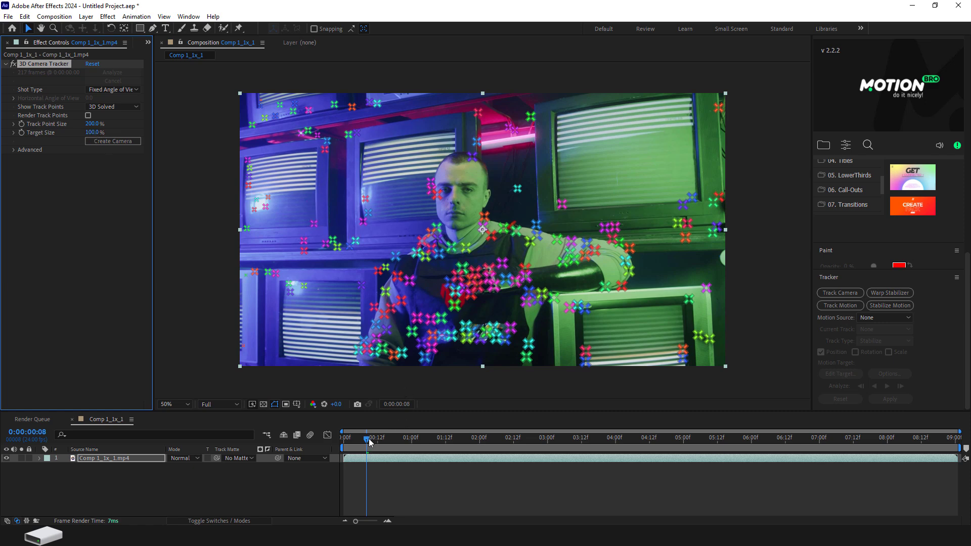
- At 0:00:00:15, create a solid and camera from the track points around the man's face
left_click_drag(369, 443, 388, 466)
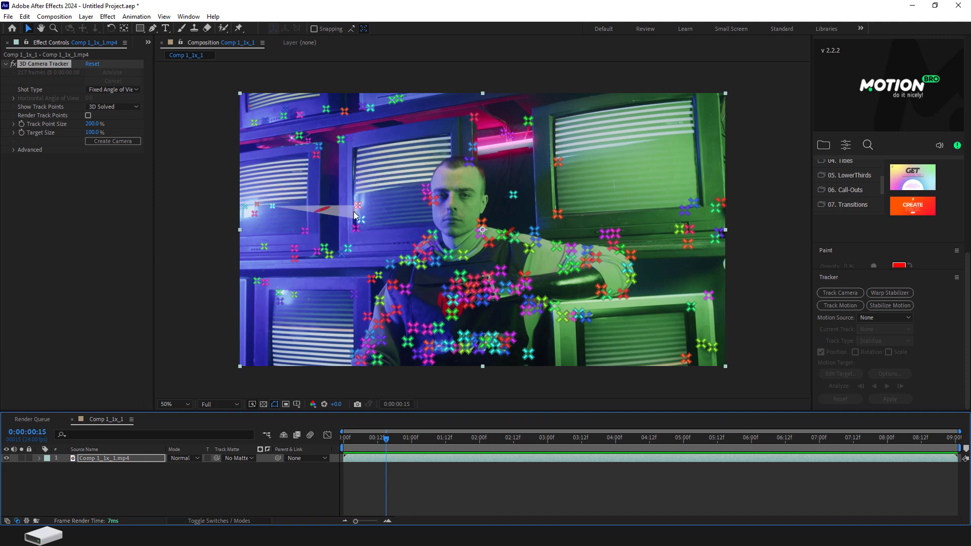
right_click(464, 197)
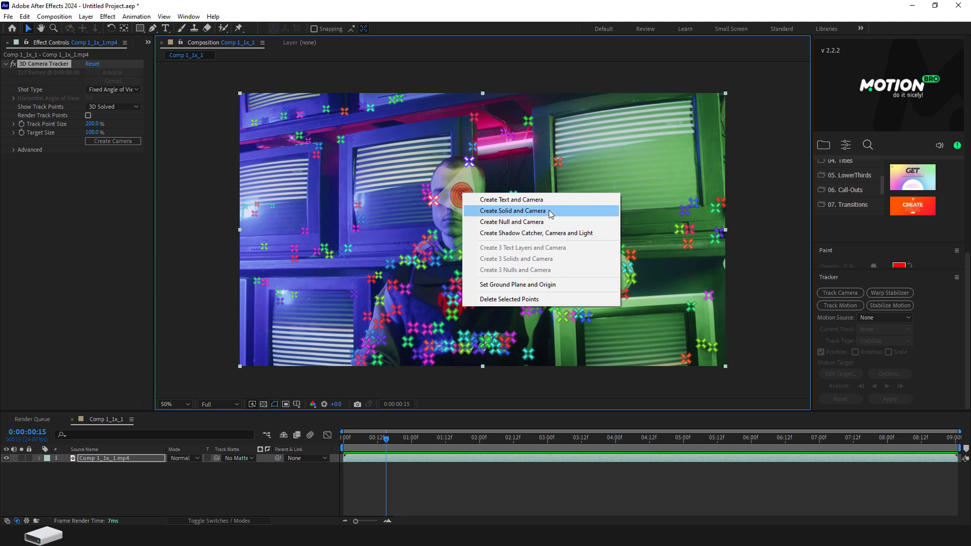
left_click(550, 211)
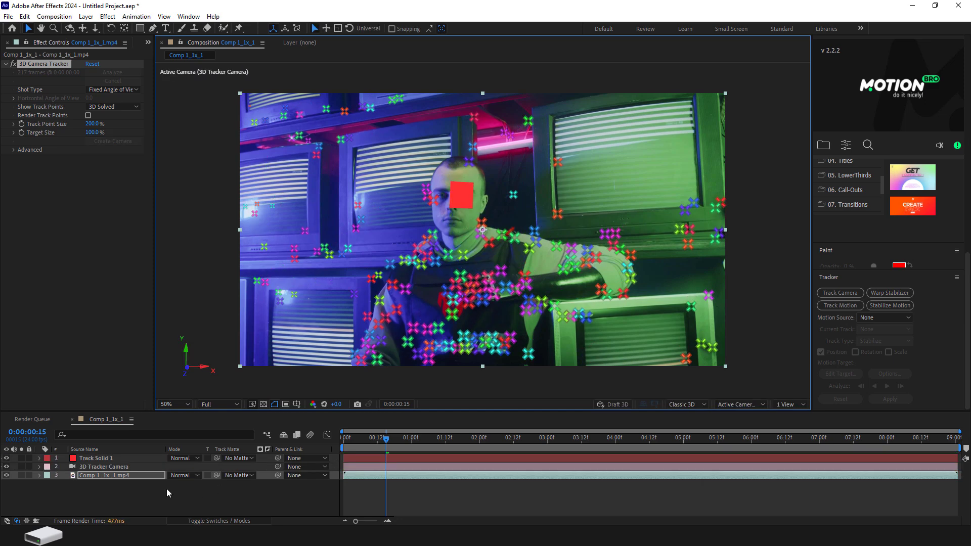
- Scale the Track Solid 1 layer to 238% to cover the man's face and preview its tracking
left_click(103, 460)
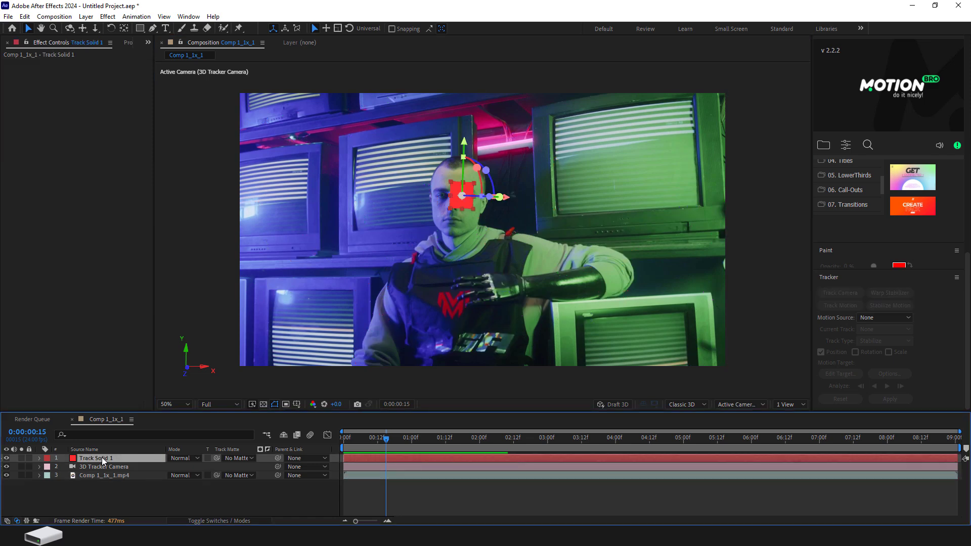
key("s")
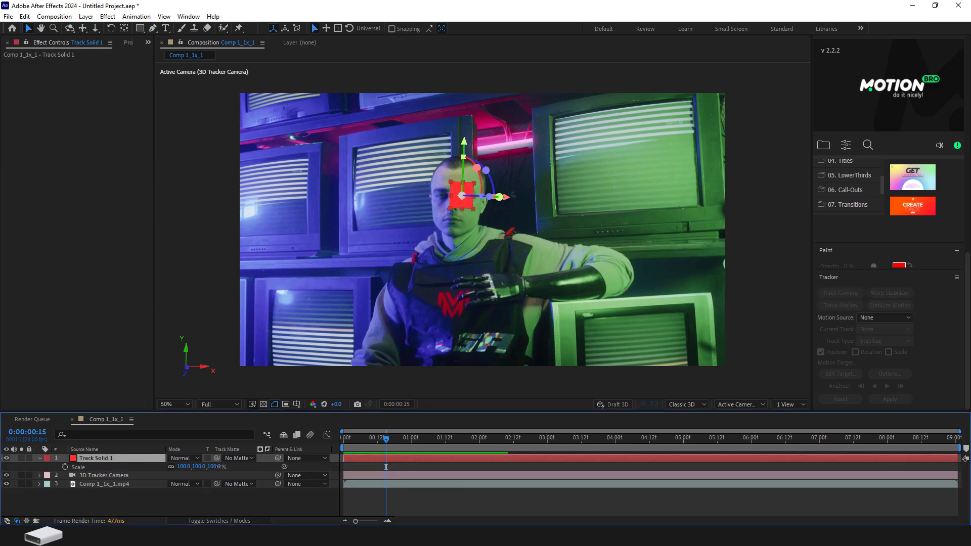
left_click_drag(235, 467, 259, 465)
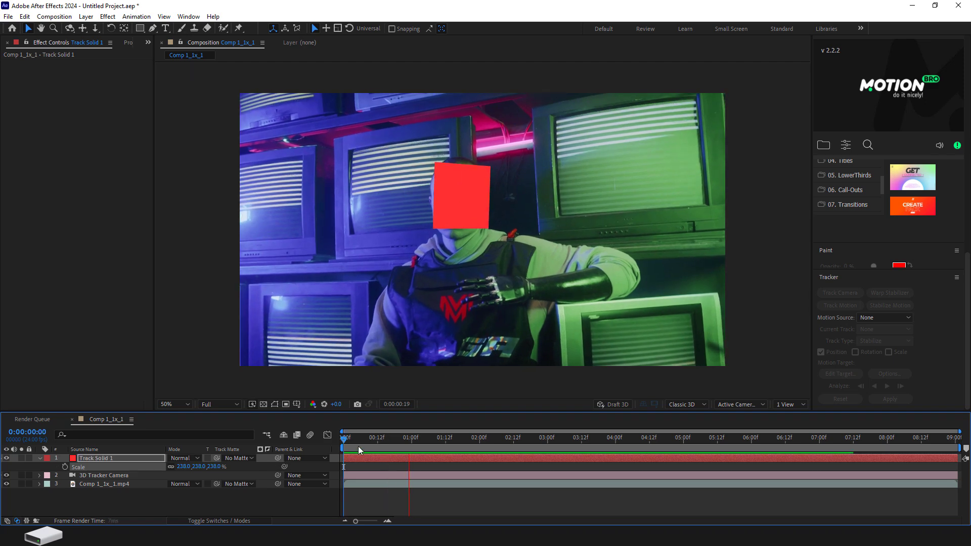
left_click_drag(354, 439, 330, 440)
key("space")
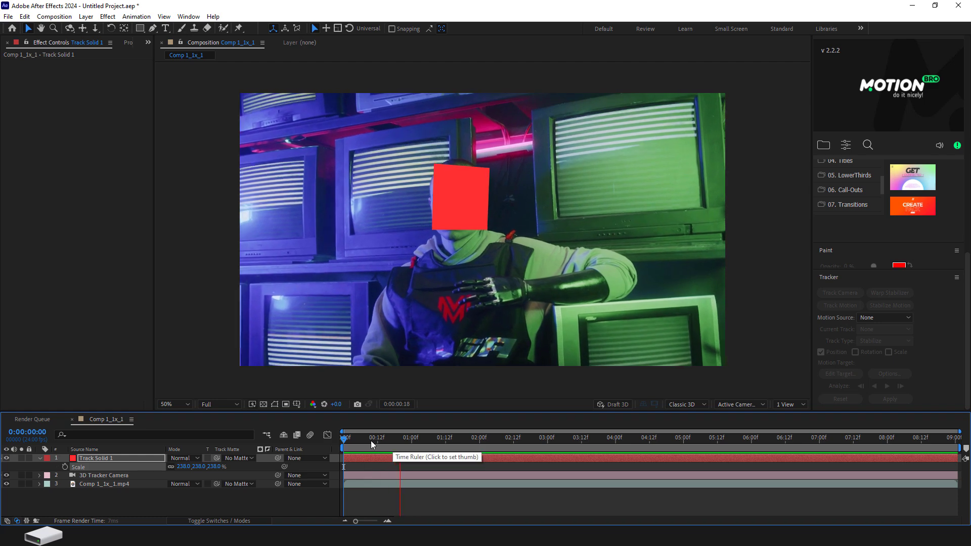
left_click_drag(368, 441, 353, 444)
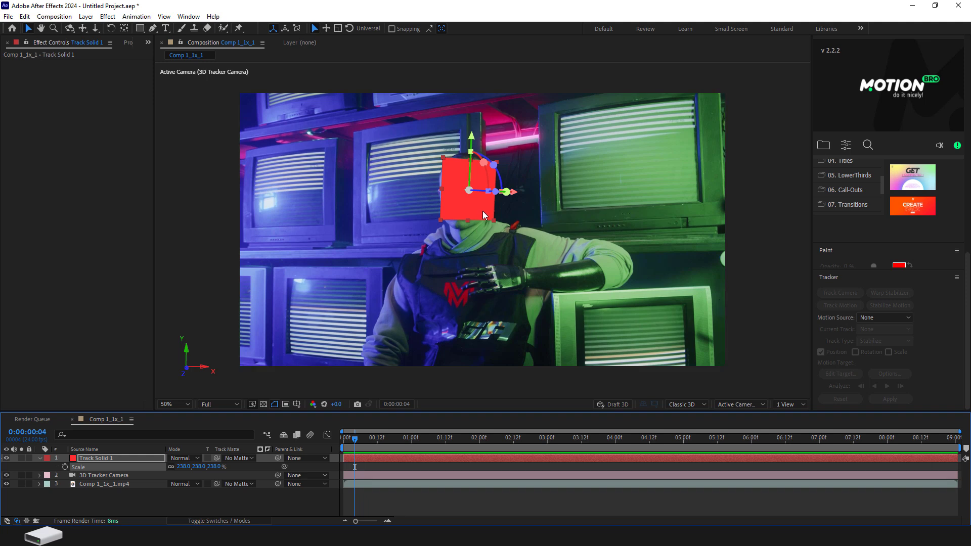
- Replace the source of the Track Solid 1 layer with ysjDZ6CccW-no-background.png
left_click(127, 44)
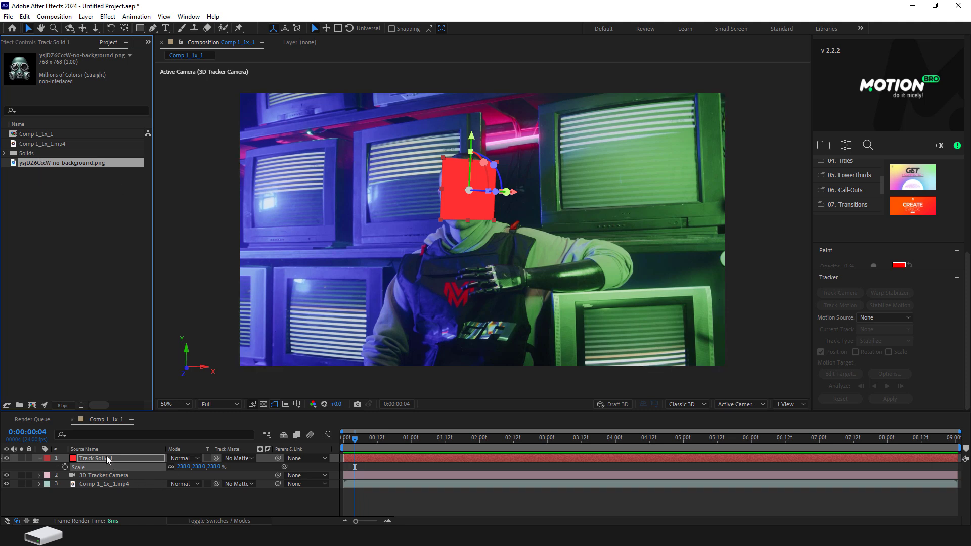
left_click(123, 458)
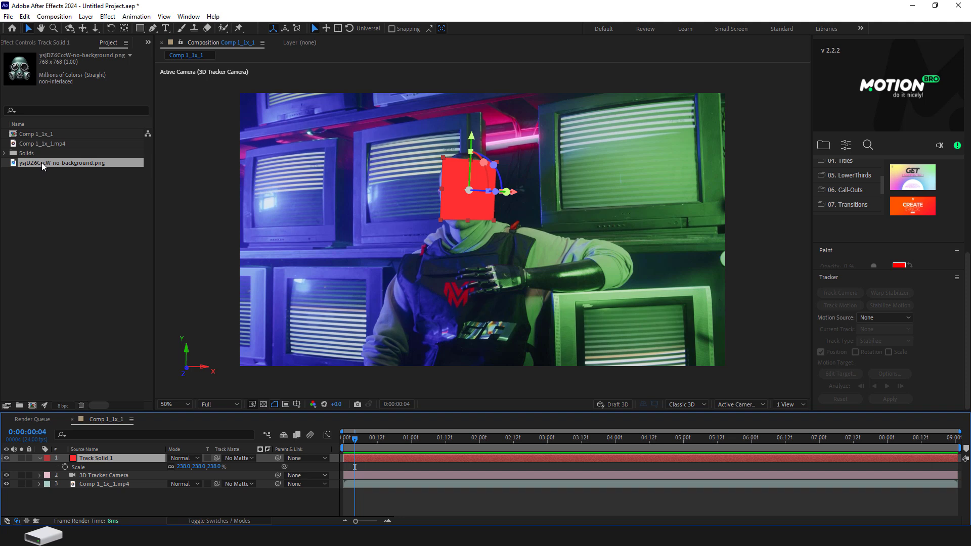
left_click_drag(41, 162, 115, 460)
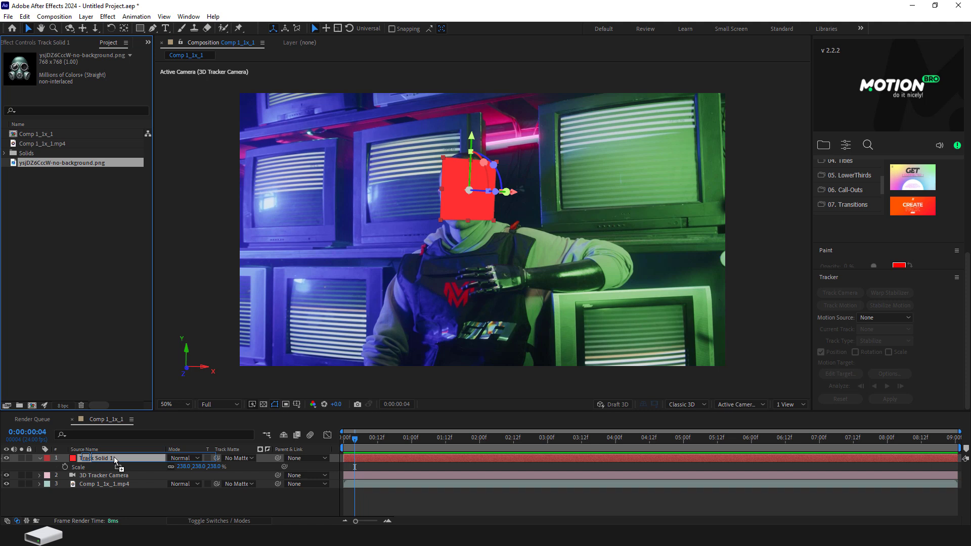
left_click_drag(116, 460, 115, 461)
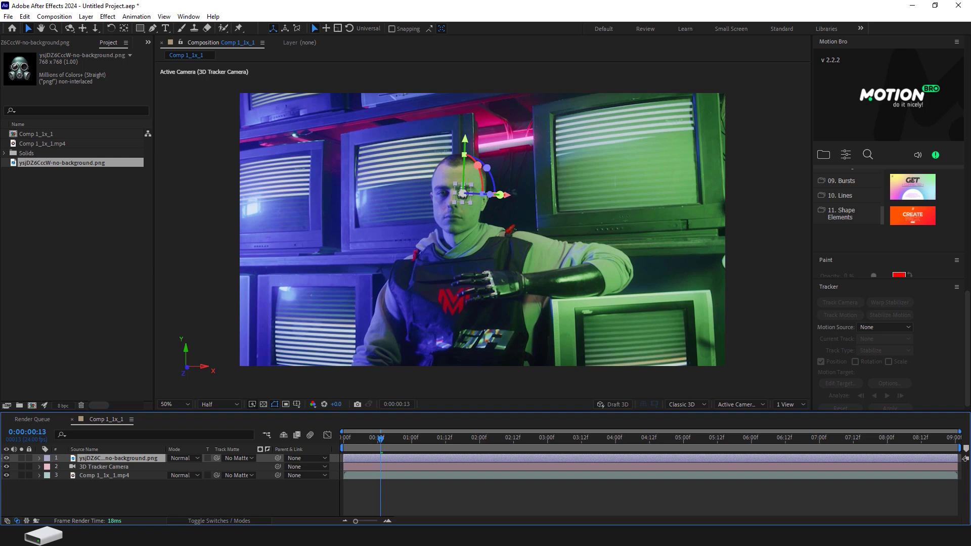
- Scale the gas mask layer to 758% and set its Y Rotation to 35°
key("s")
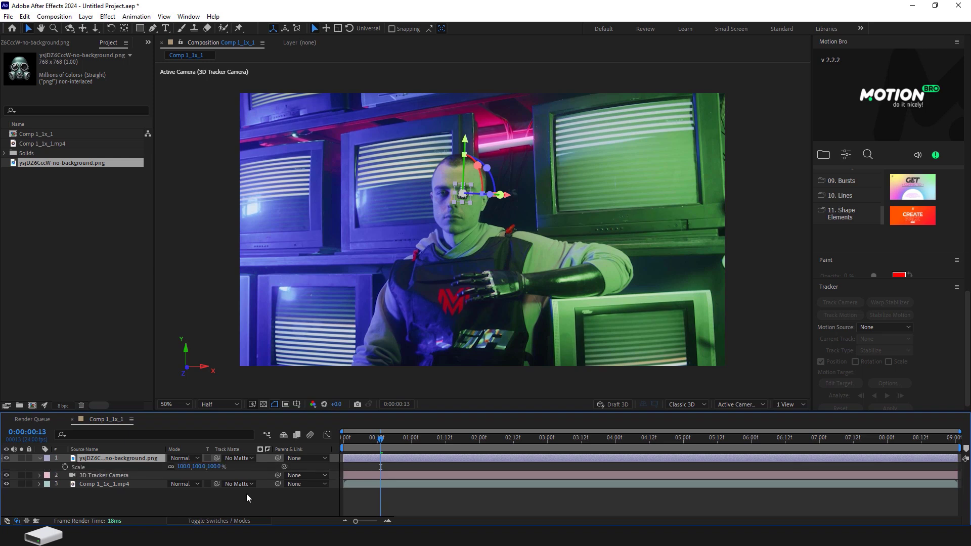
left_click_drag(212, 467, 578, 494)
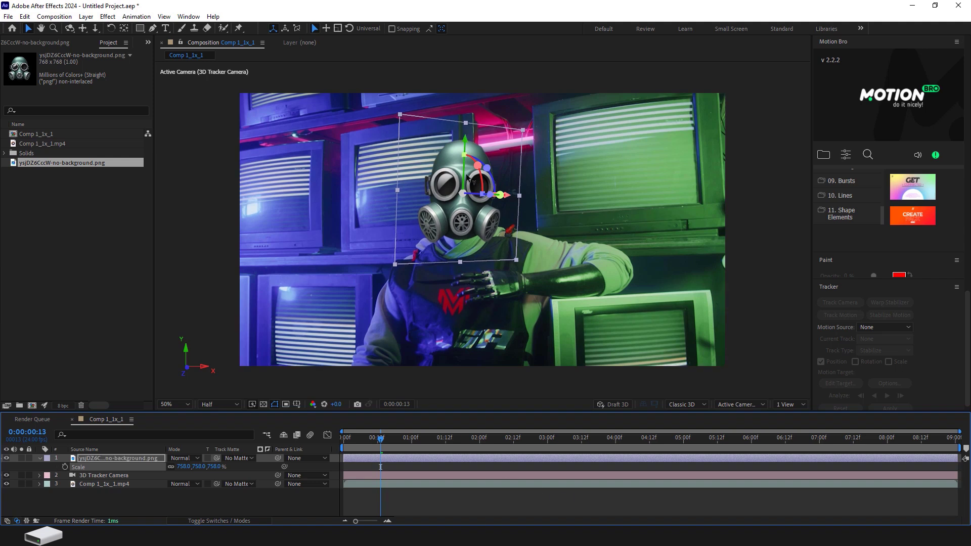
key("r")
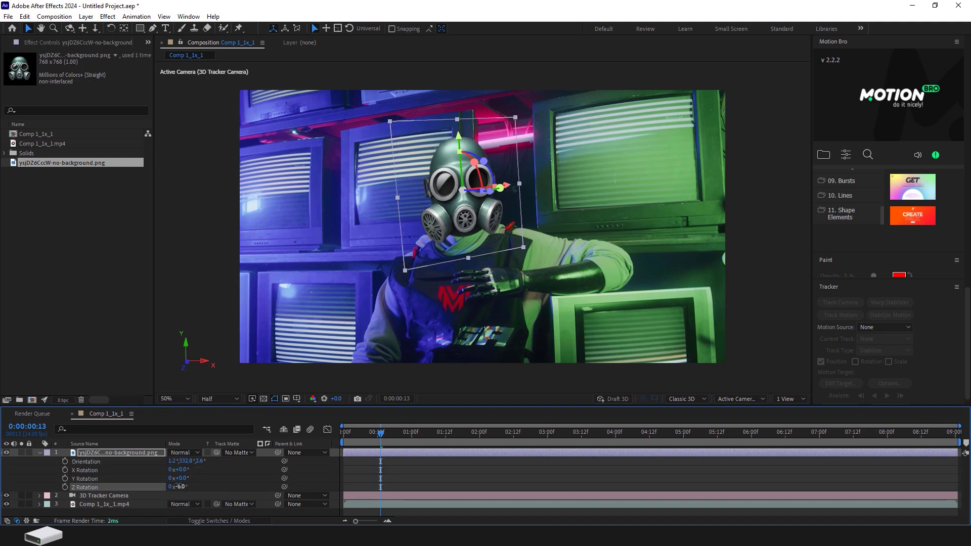
key("ctrl+z")
left_click_drag(184, 478, 202, 477)
key("space")
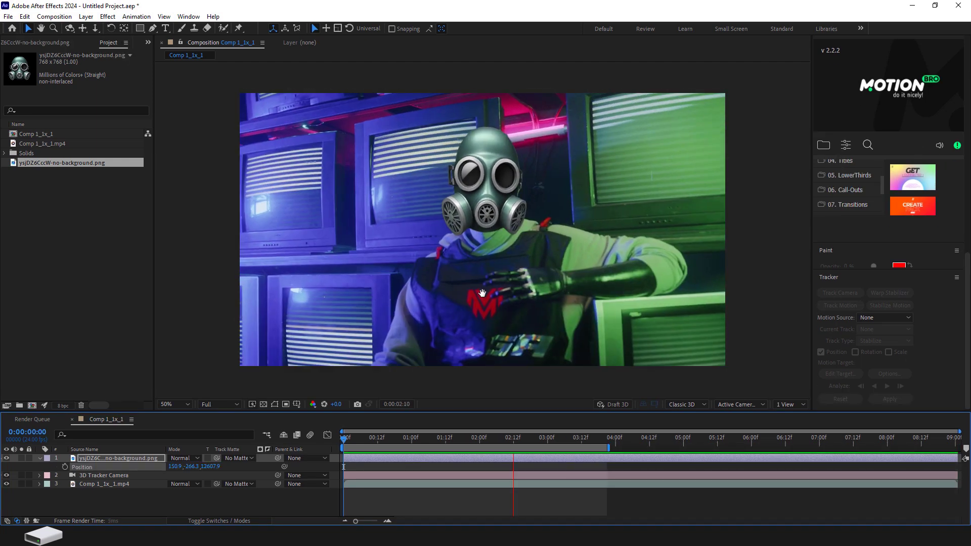
key("space")
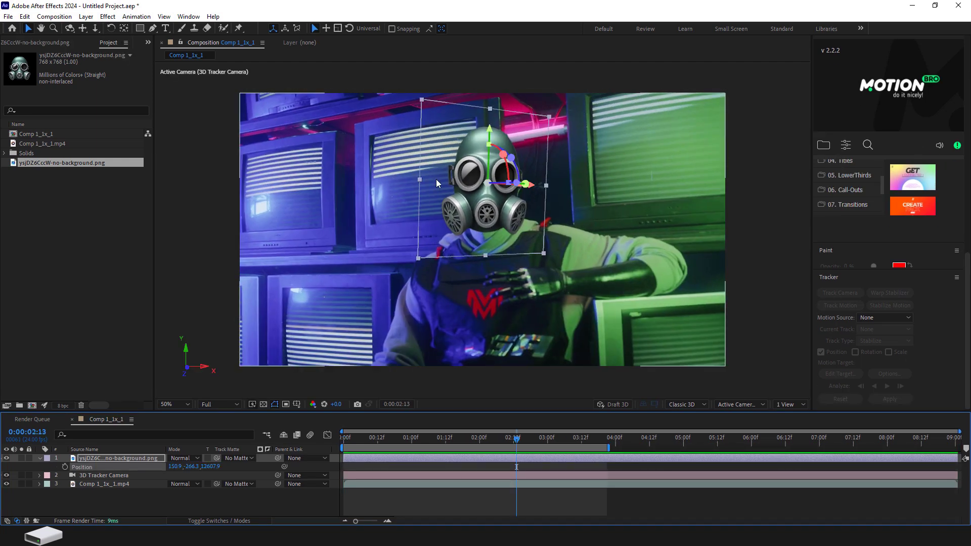
- At 0:00:04:05, create a text layer from the 3D Camera Tracker points on the TV shelf beside the man
left_click(767, 159)
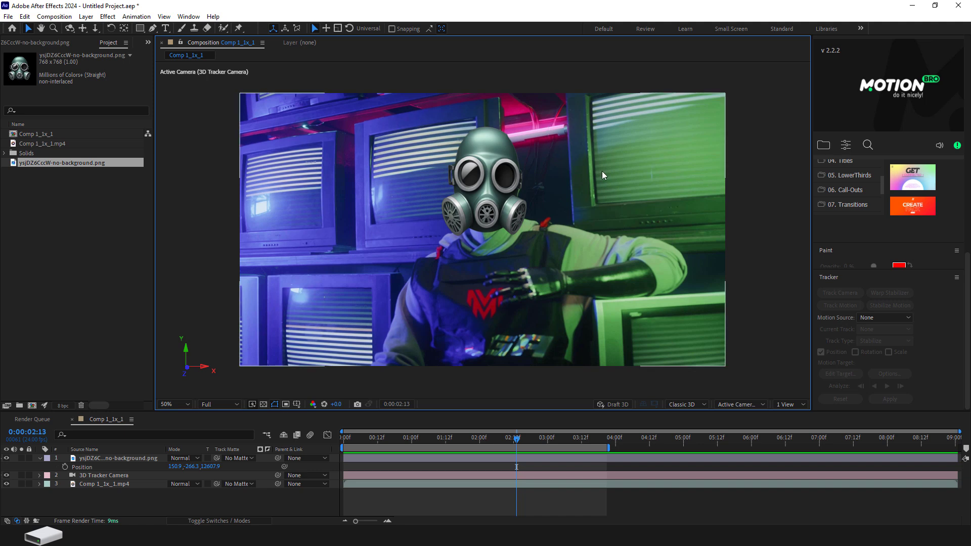
left_click(103, 458)
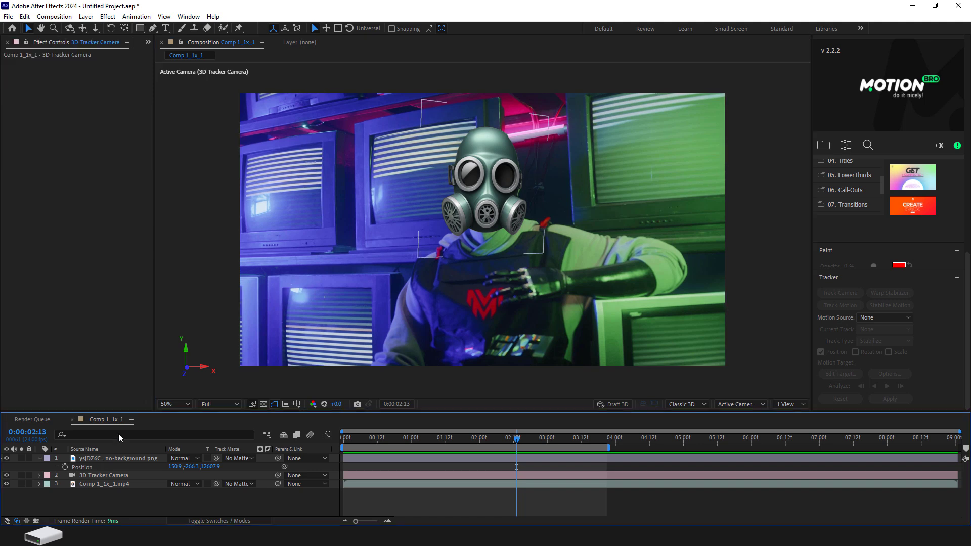
left_click(93, 484)
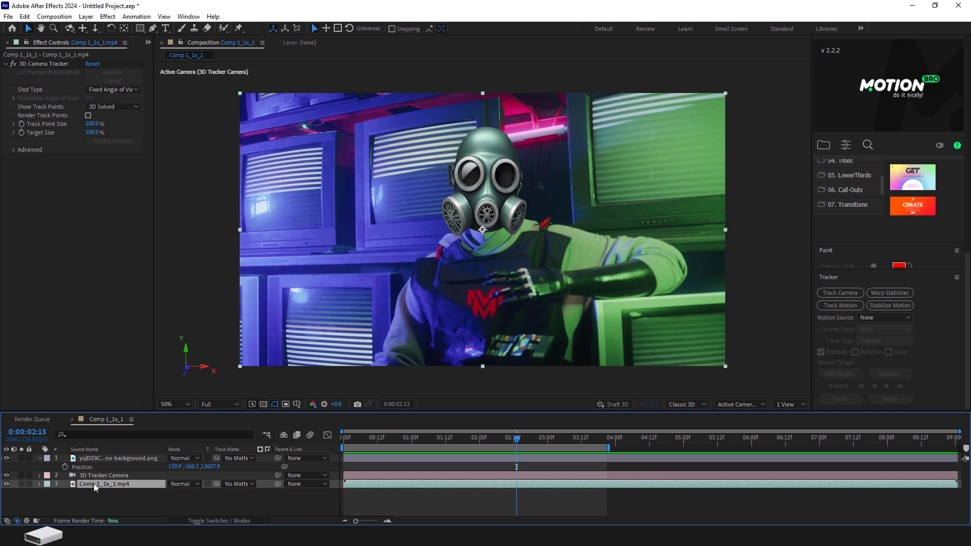
left_click(50, 64)
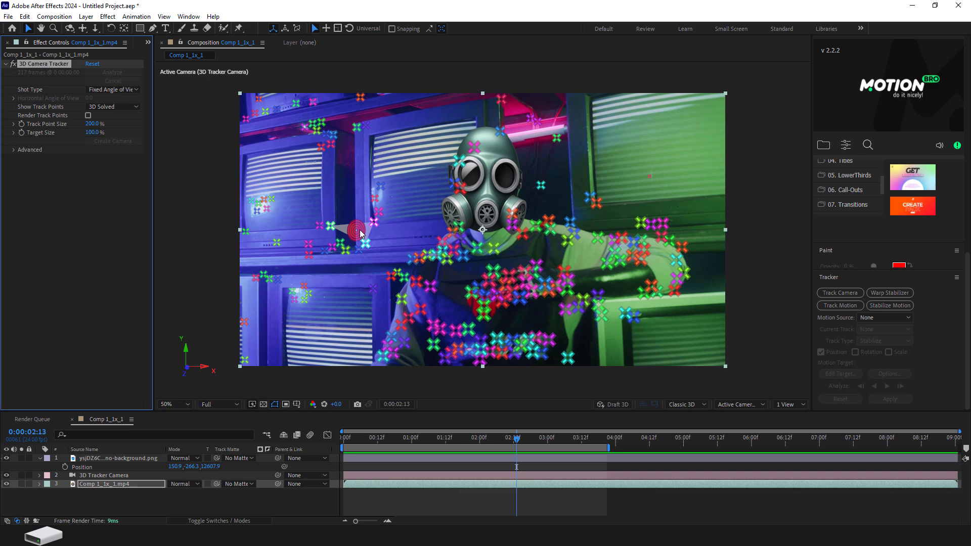
right_click(361, 233)
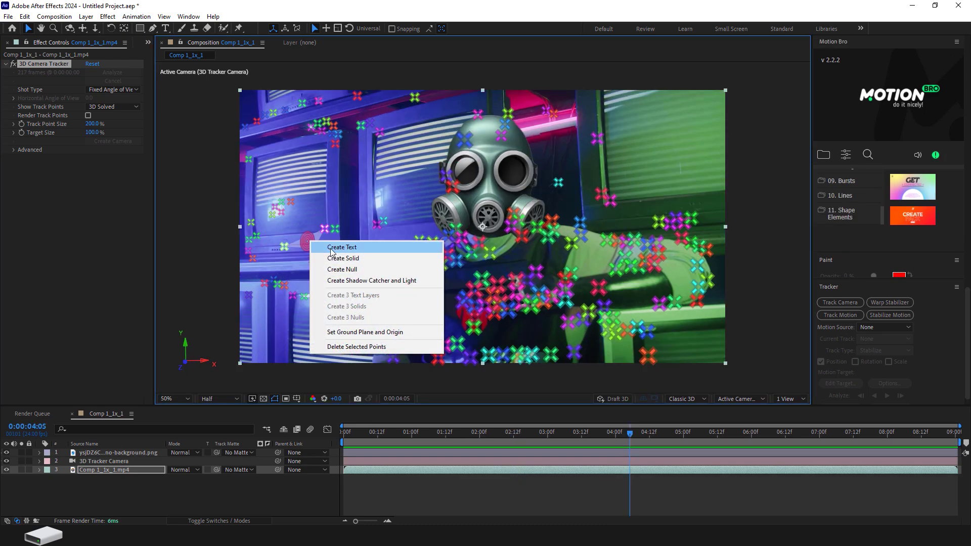
left_click(345, 248)
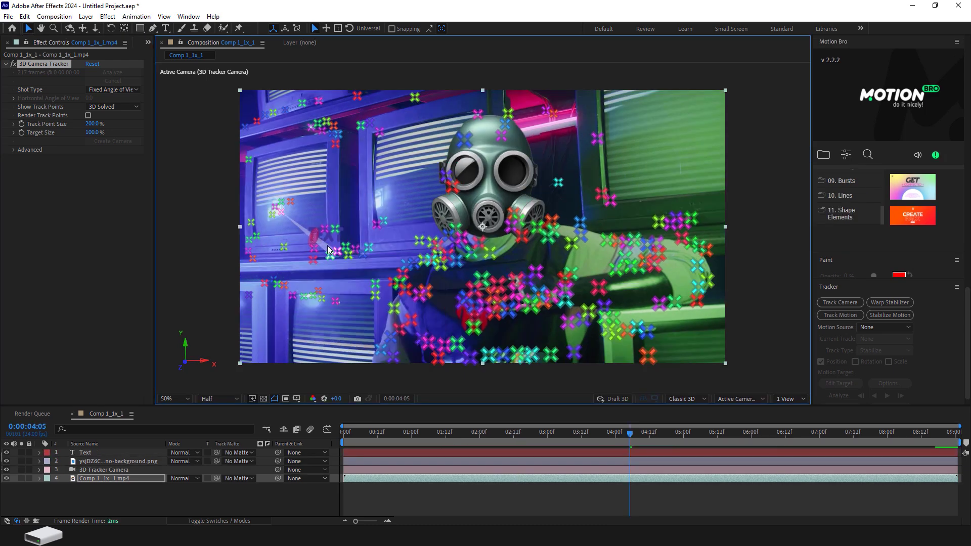
- Scale the tracked text layer to 20377.4% and change its wording to "logo"
scroll(881, 275, "up", 3)
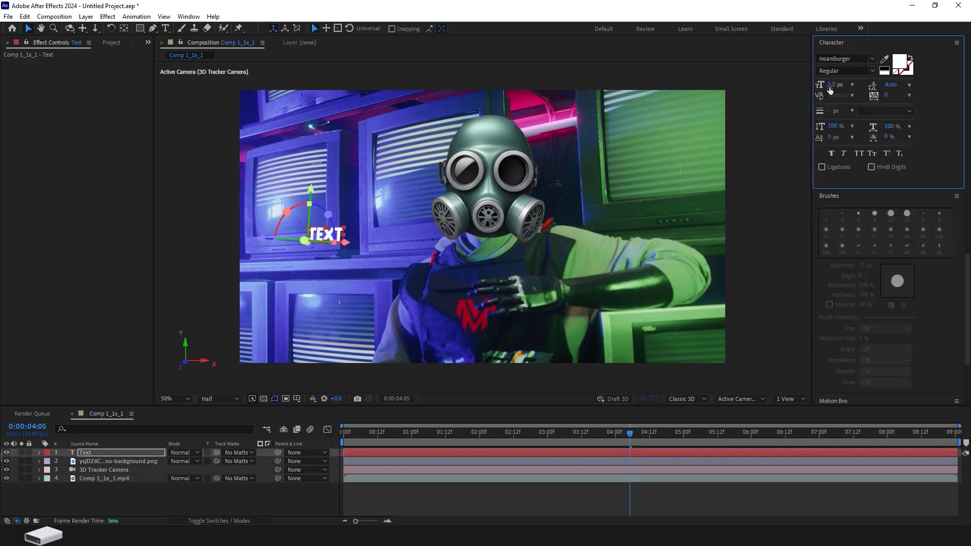
left_click_drag(832, 85, 836, 84)
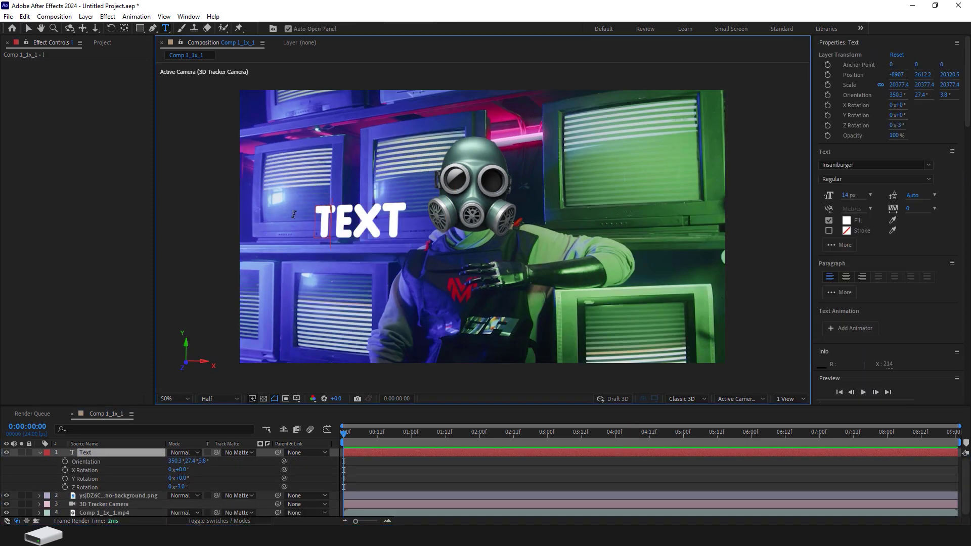
type("logo")
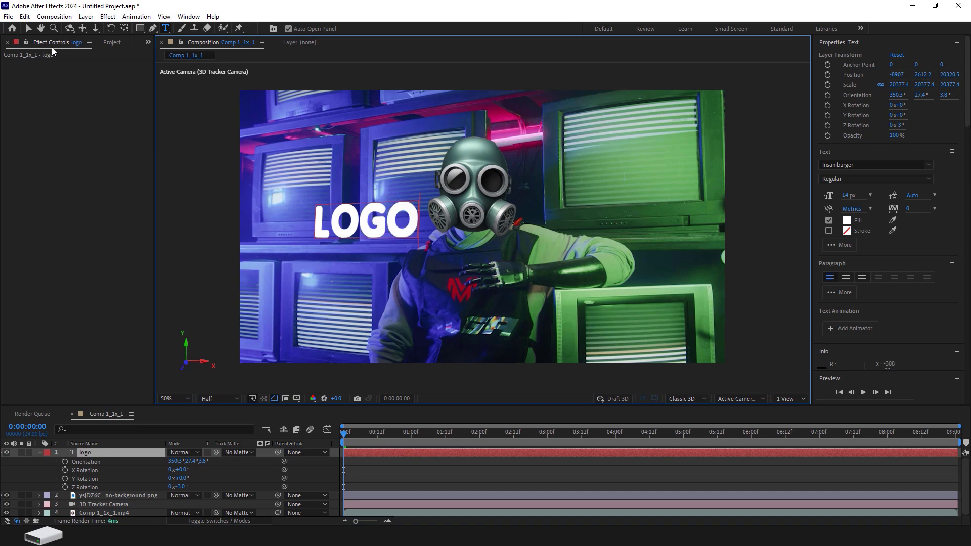
left_click(28, 28)
- Play back the composition to check how the logo text and gas mask follow the camera movement
key("space")
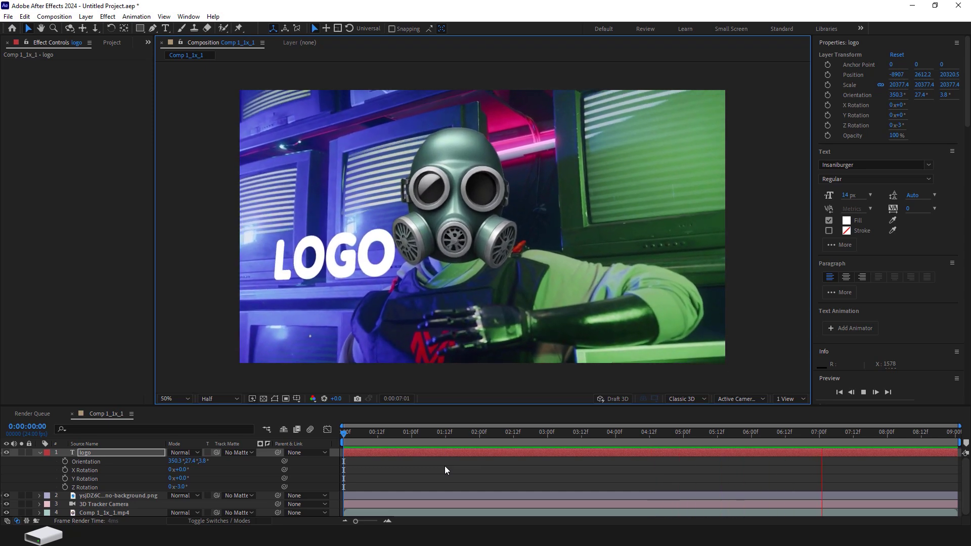
key("space")
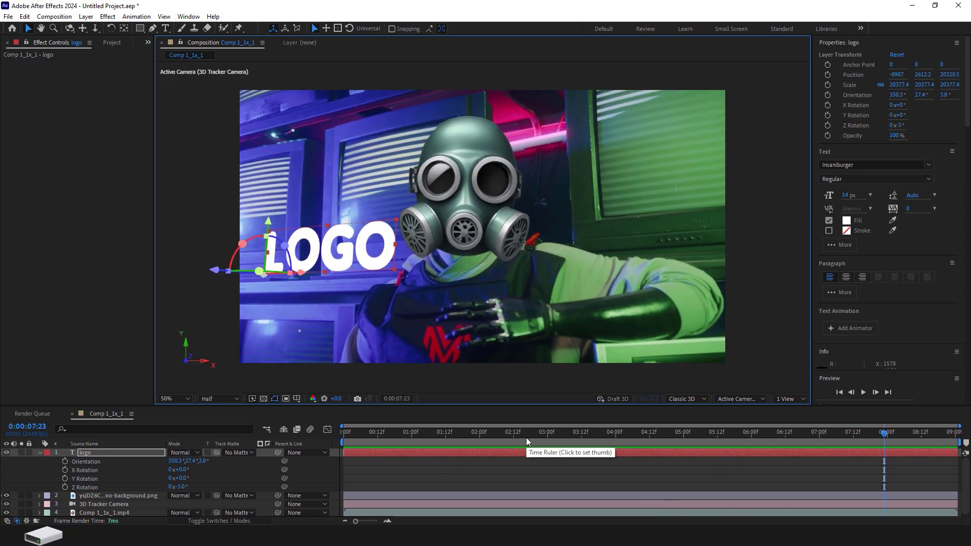
key("space")
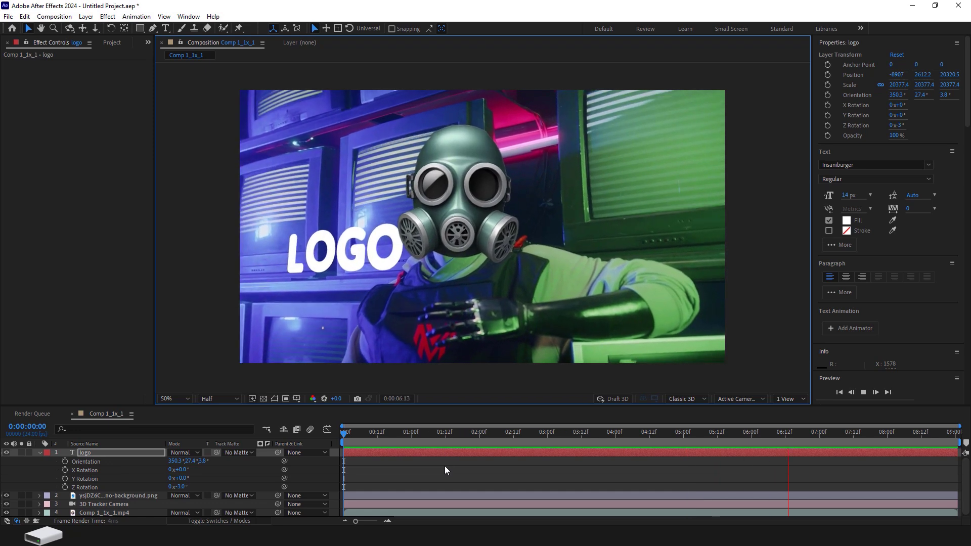
key("space")
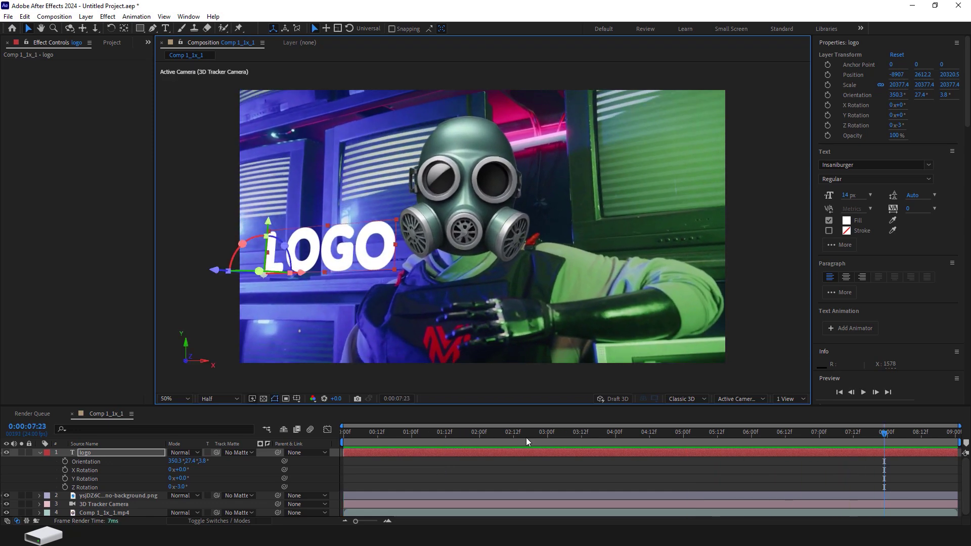
key("space")
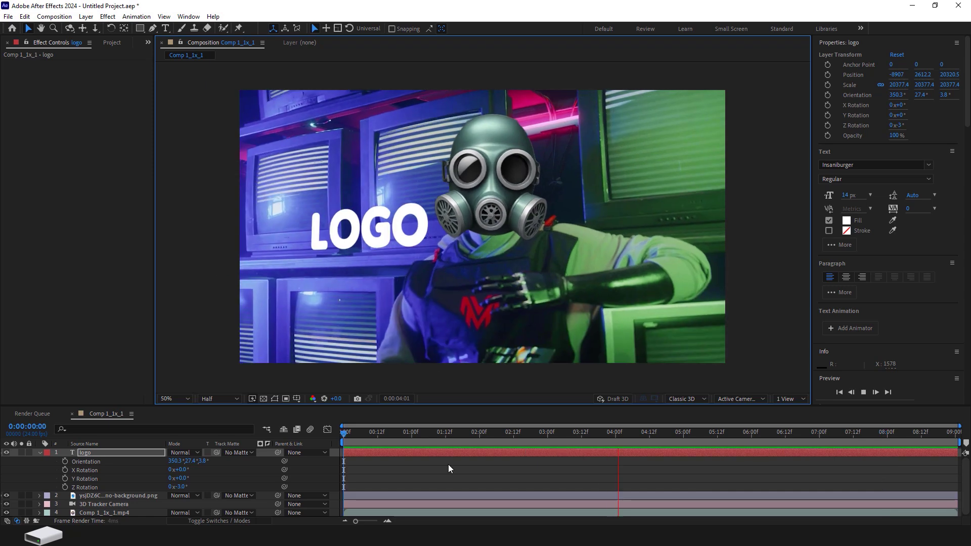